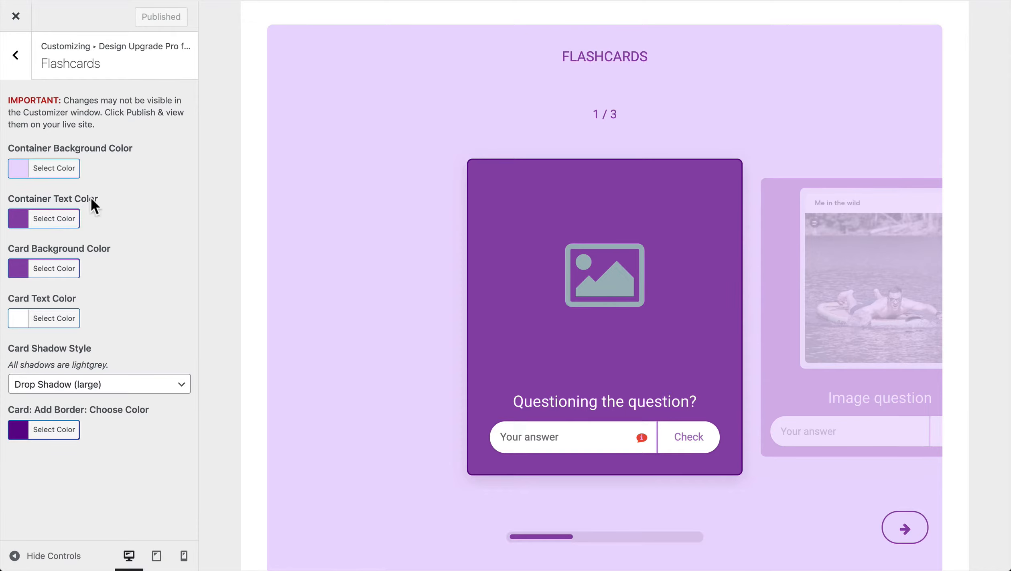
Step: Examine the container and card colours in the flashcards preview
left_click_drag(54, 199, 74, 199)
left_click(74, 199)
scroll(377, 414, "down", 2)
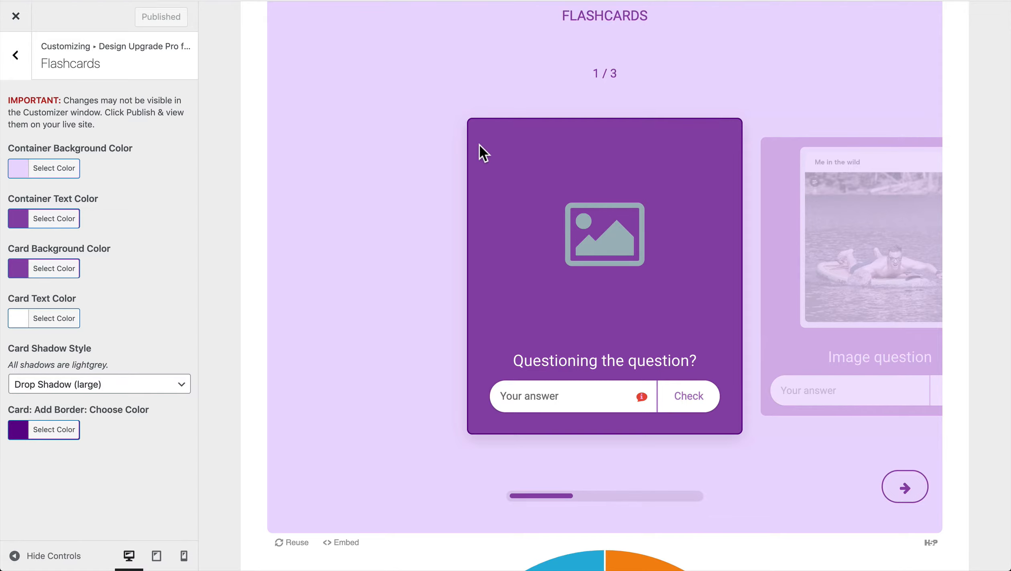
scroll(383, 98, "up", 3)
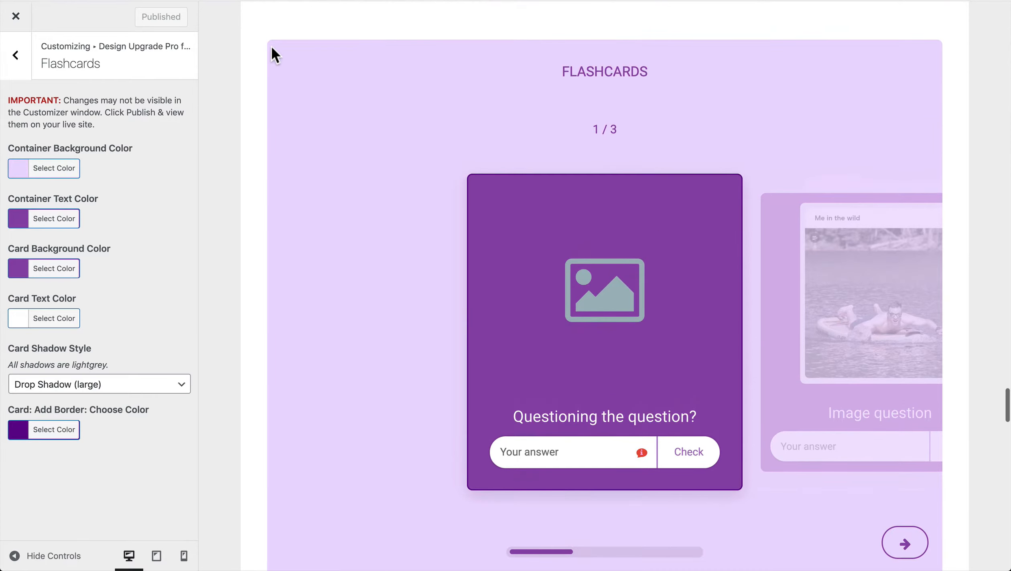
scroll(375, 398, "down", 3)
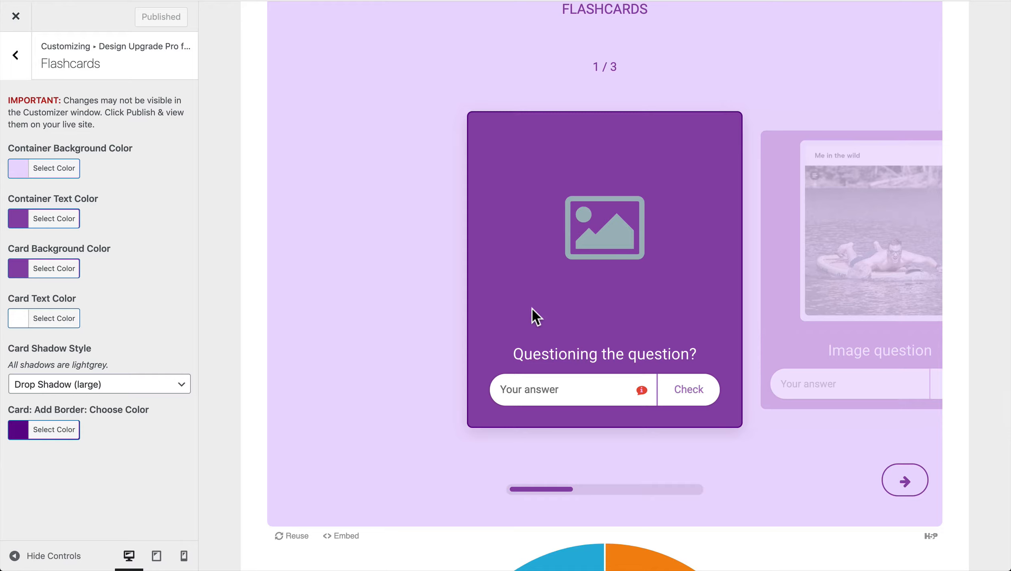
Step: Highlight the first flashcard's question text, and enter "asdf" in its answer field and remove it again
left_click_drag(515, 355, 690, 350)
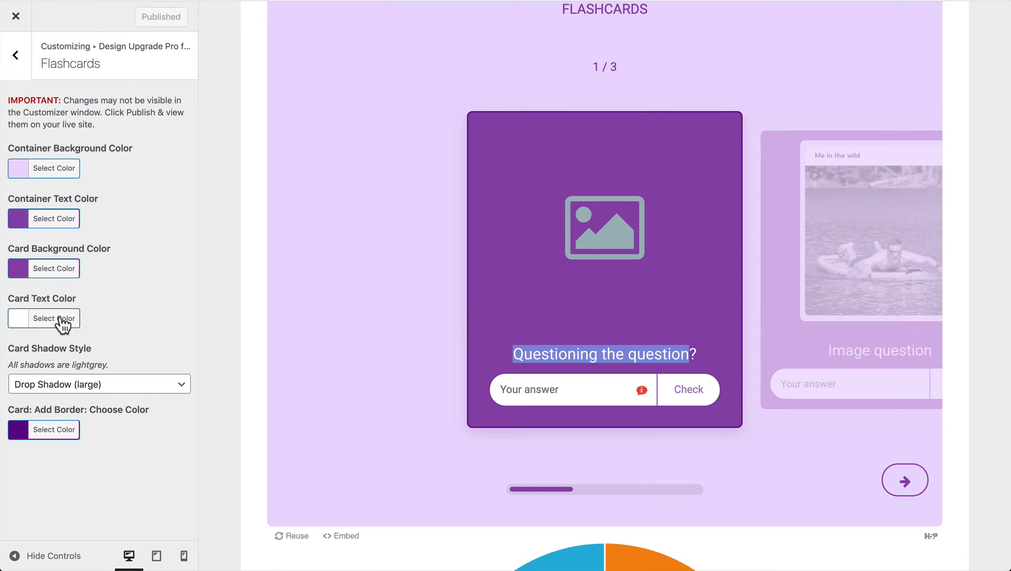
left_click(524, 390)
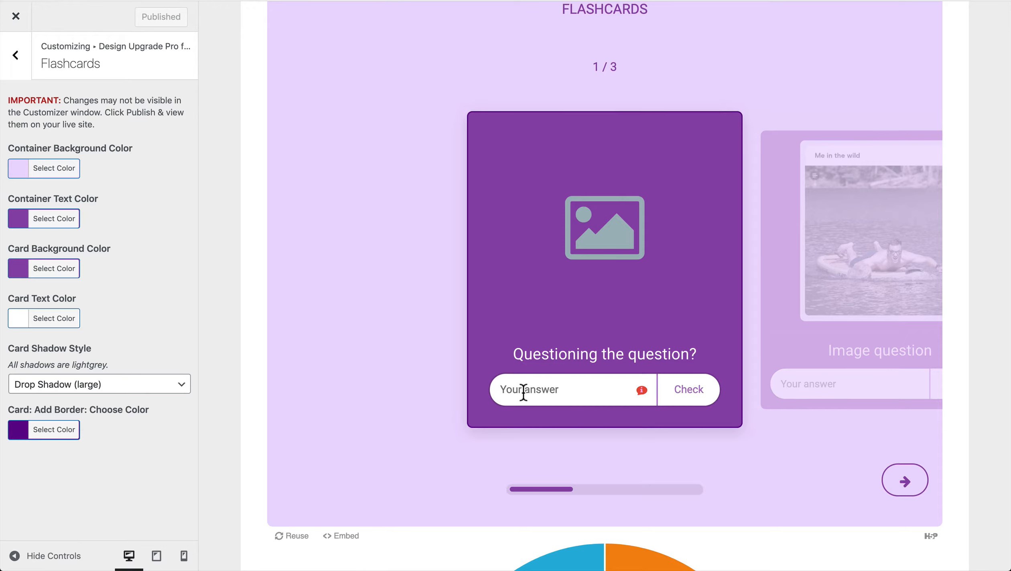
type("asdf")
double_click(531, 386)
key("BackSpace")
Step: View the card border colour picker and compare its colour with the card edge in the preview
left_click_drag(9, 410, 120, 411)
left_click(117, 413)
left_click(42, 434)
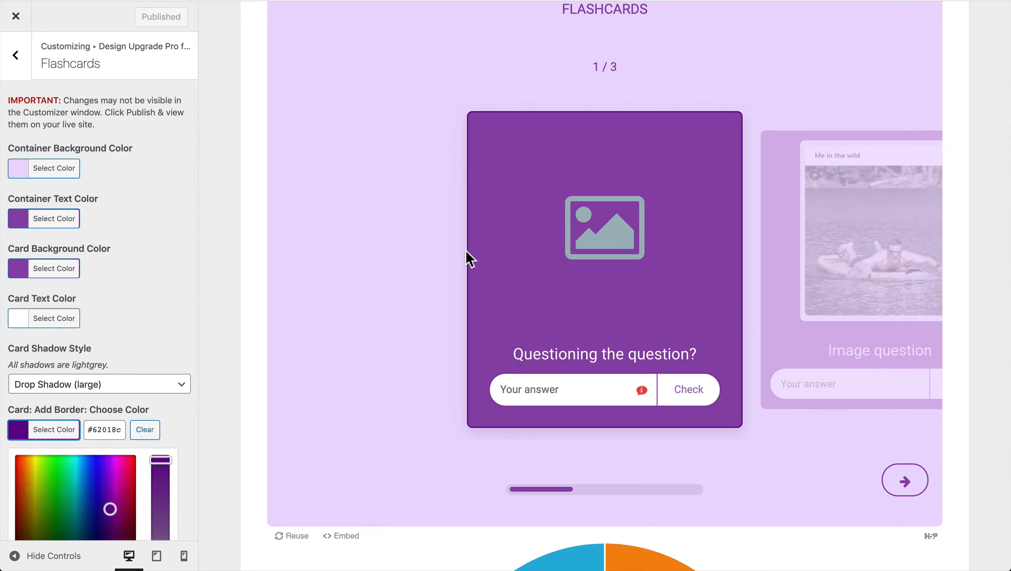
left_click(44, 432)
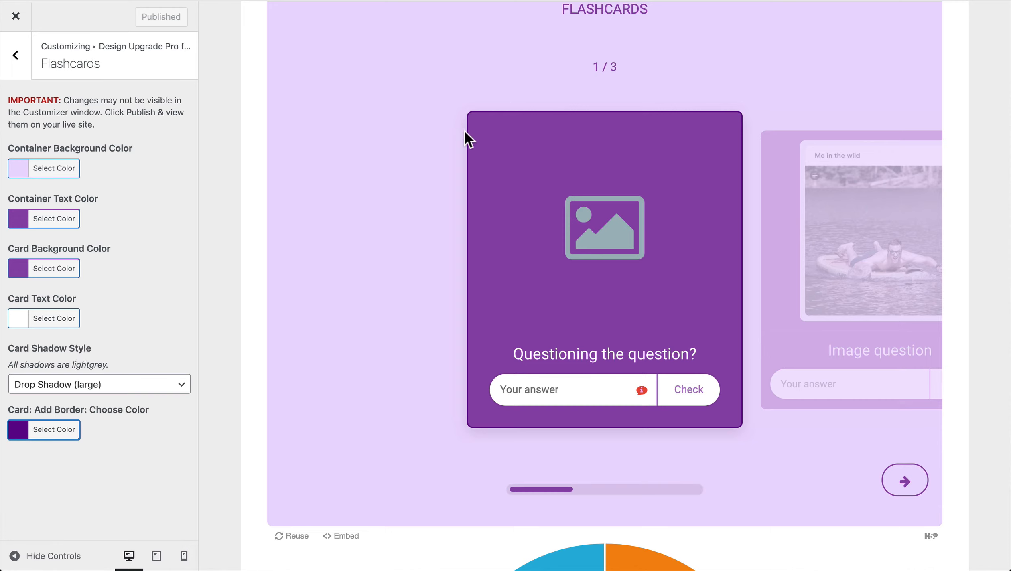
Step: Clear the card border colour of the flashcards
left_click(60, 407)
left_click(66, 433)
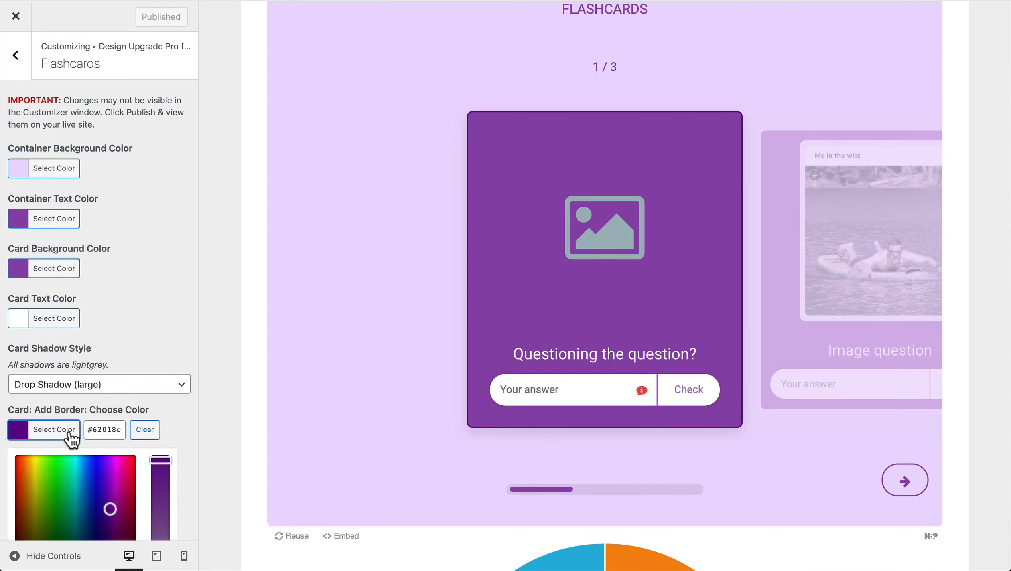
left_click(146, 431)
left_click(45, 439)
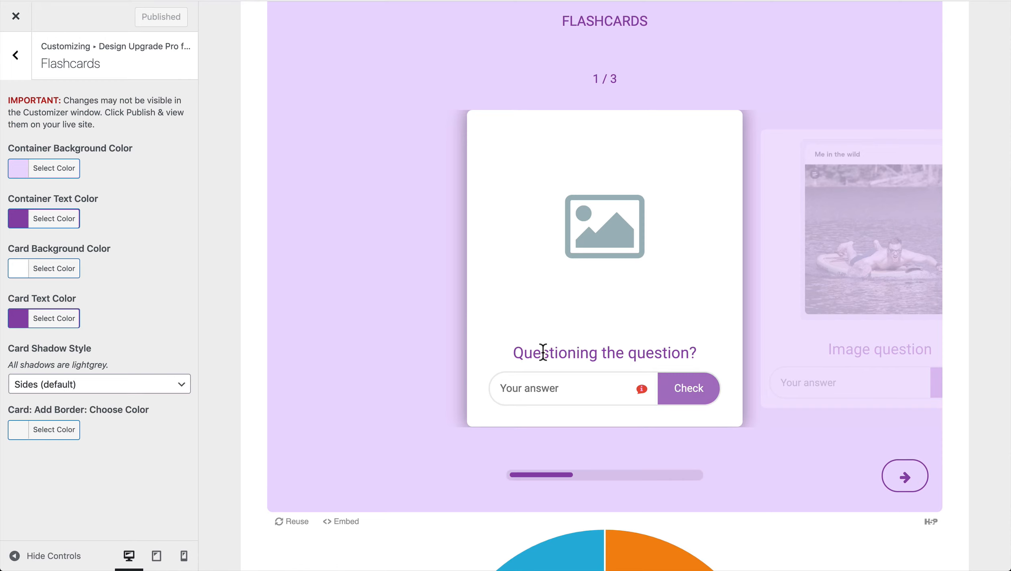
Step: Check the first flashcard's question text and answer field, and view the second card before returning to the first
left_click_drag(515, 351, 693, 354)
left_click(692, 353)
left_click(554, 383)
left_click(815, 246)
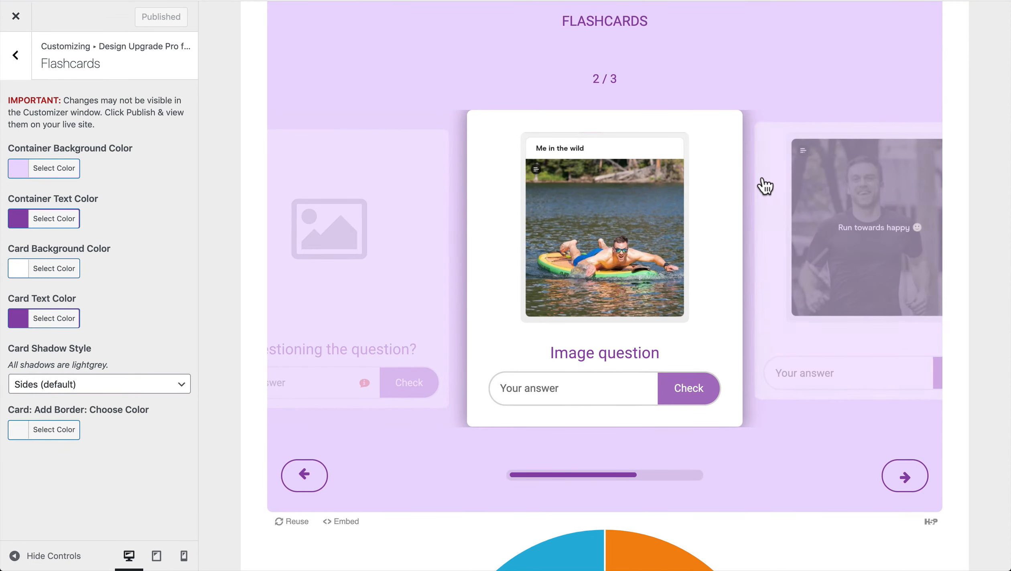
left_click(377, 228)
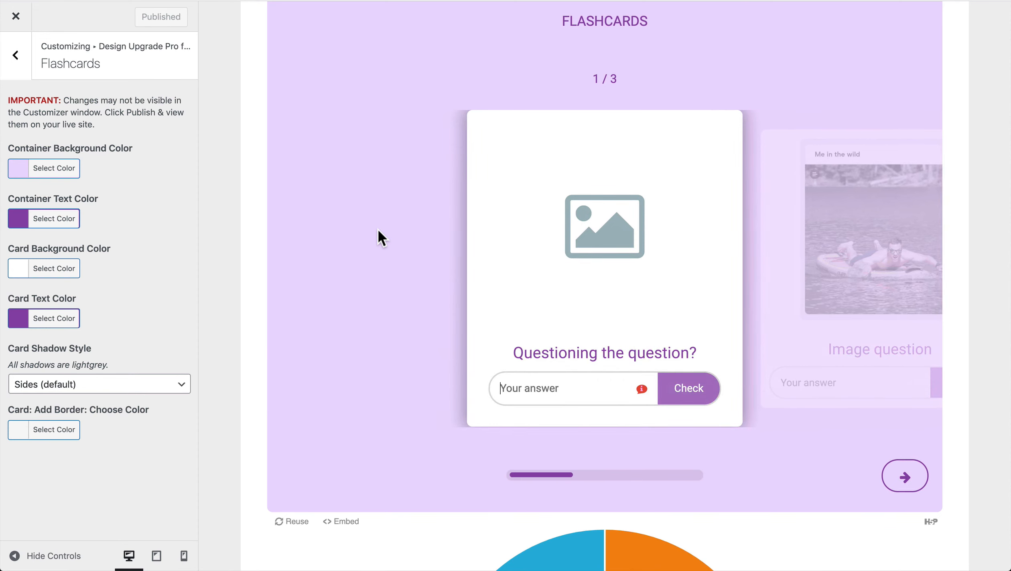
Step: Set the card shadow style to Drop Shadow (large)
left_click(95, 388)
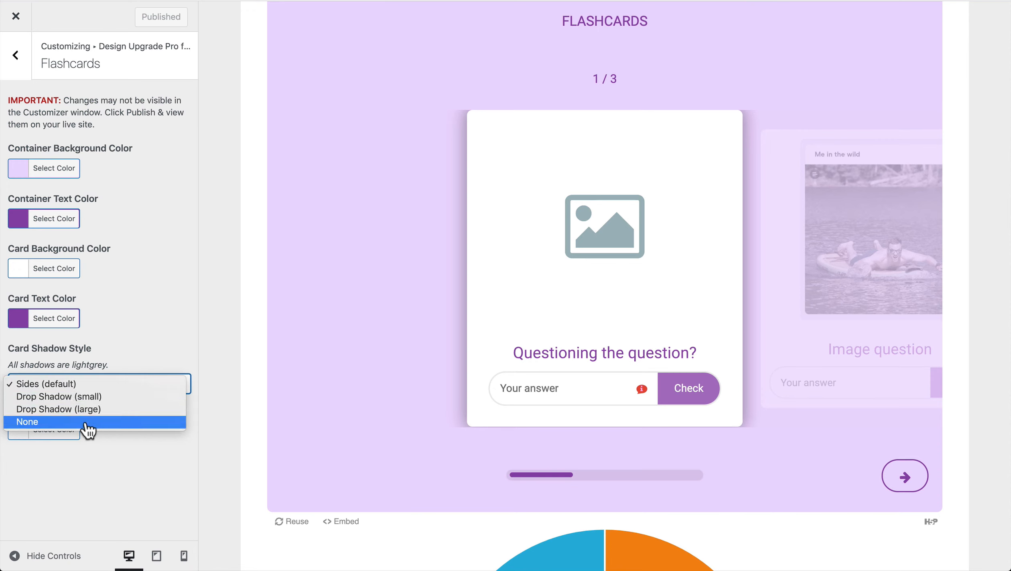
left_click(131, 355)
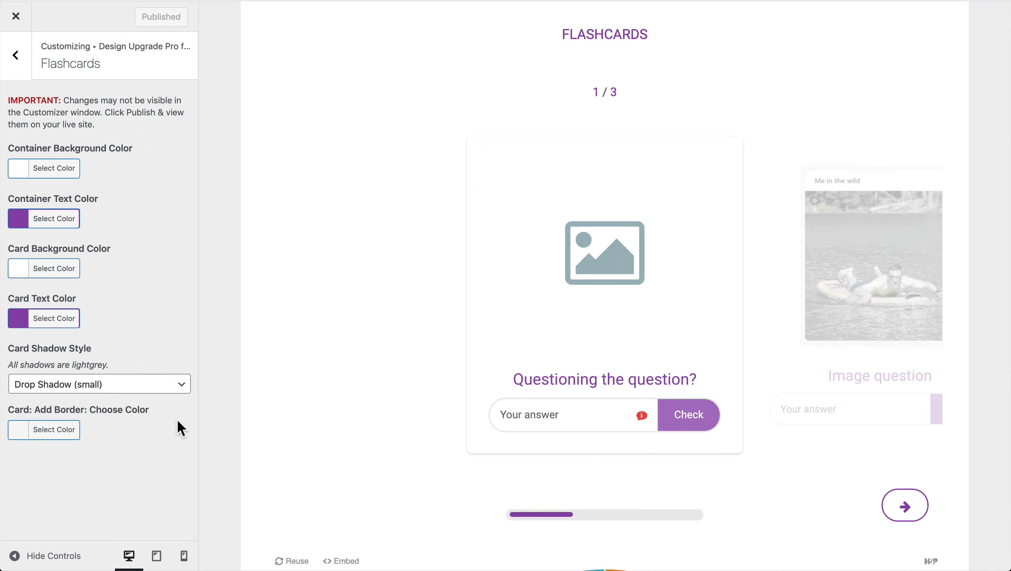
left_click(136, 399)
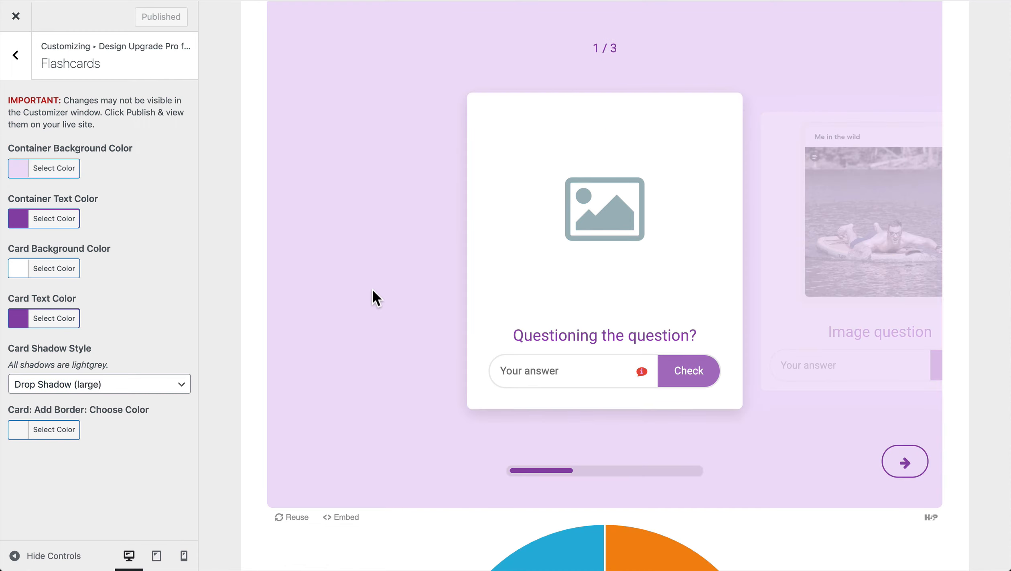
Step: Page through to the third flashcard and back to the second, examining the card shadow and container background
scroll(372, 293, "up", 2)
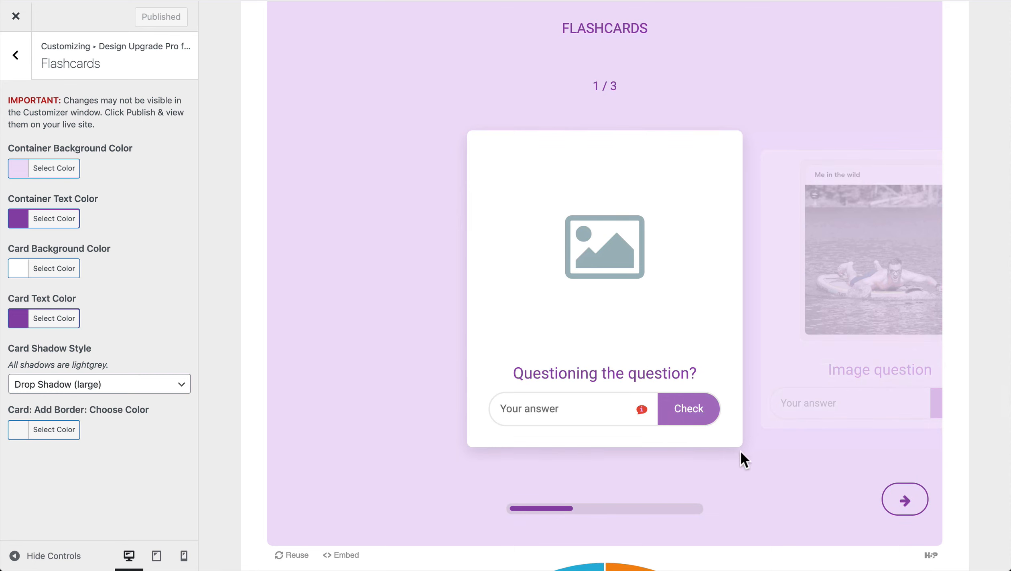
left_click(782, 354)
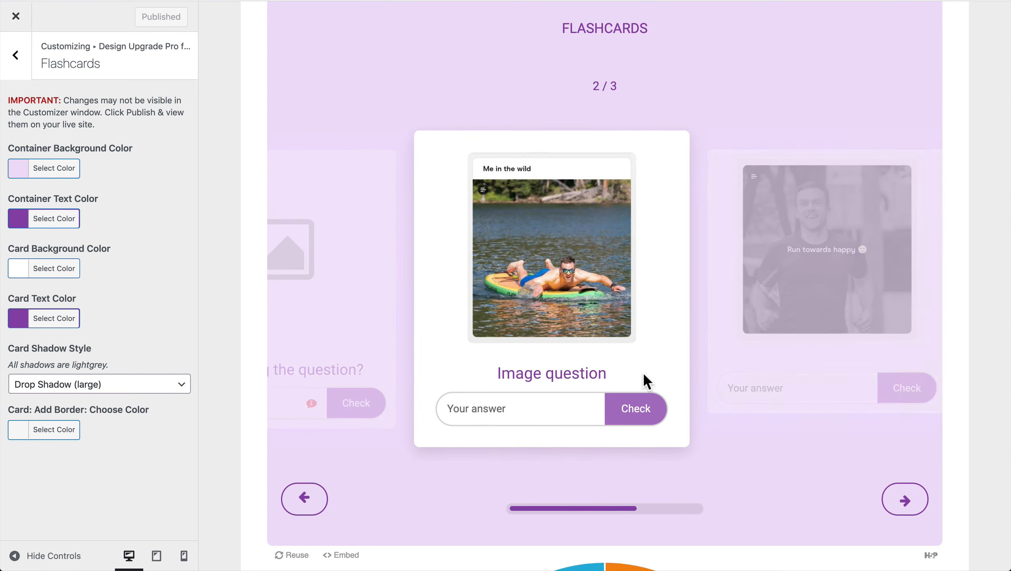
left_click(758, 309)
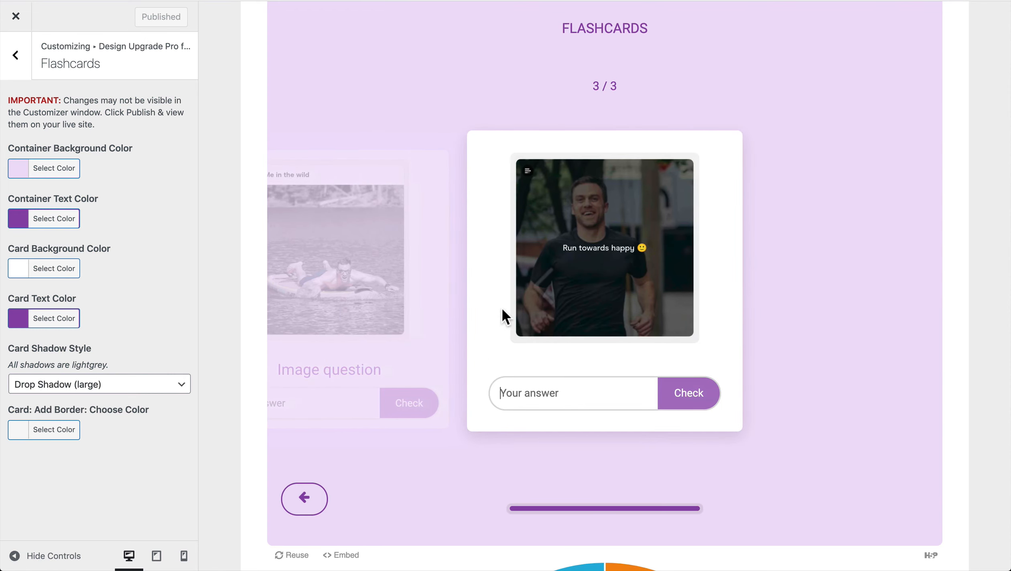
left_click(388, 328)
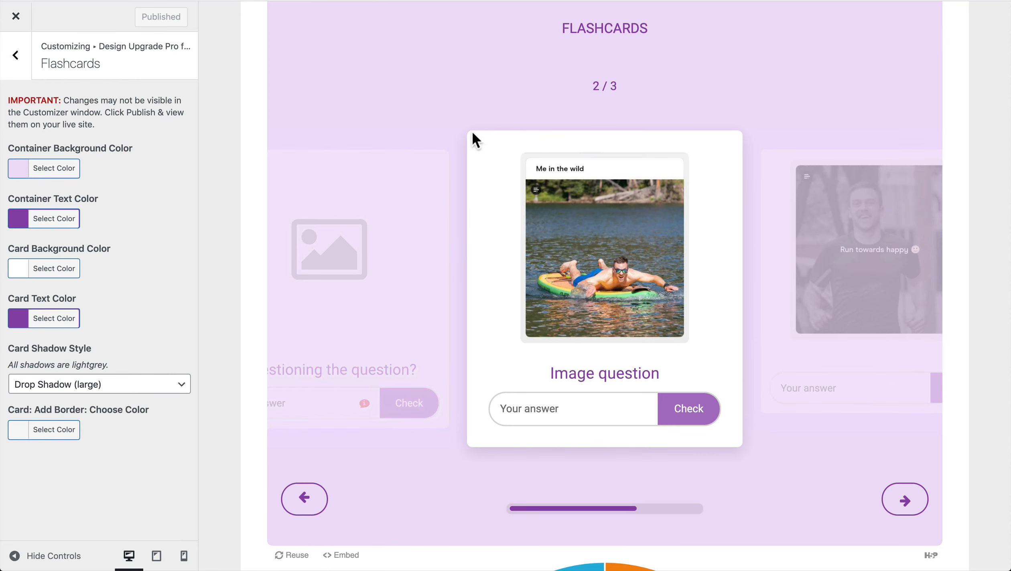
scroll(429, 128, "up", 1)
scroll(423, 121, "up", 1)
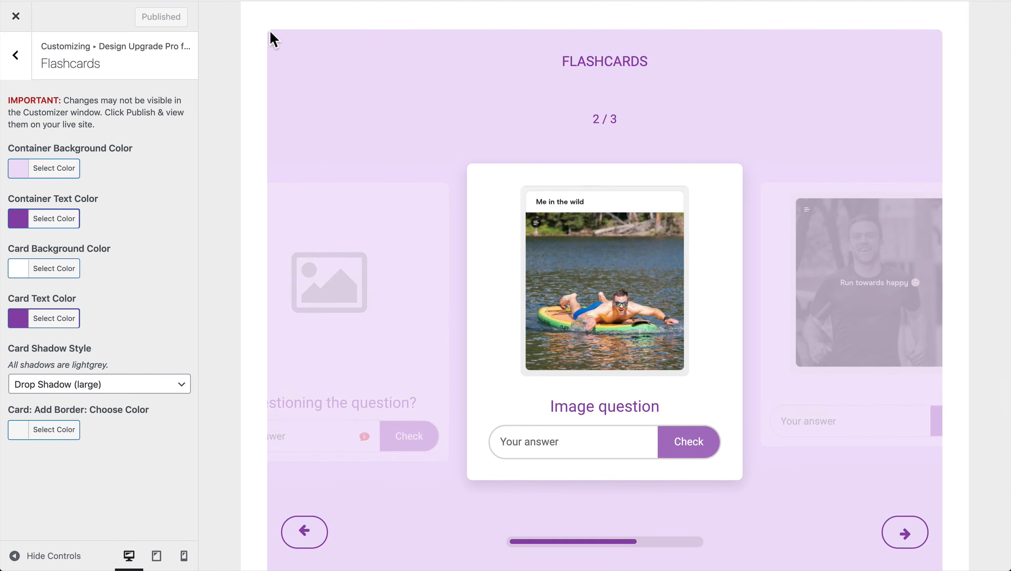